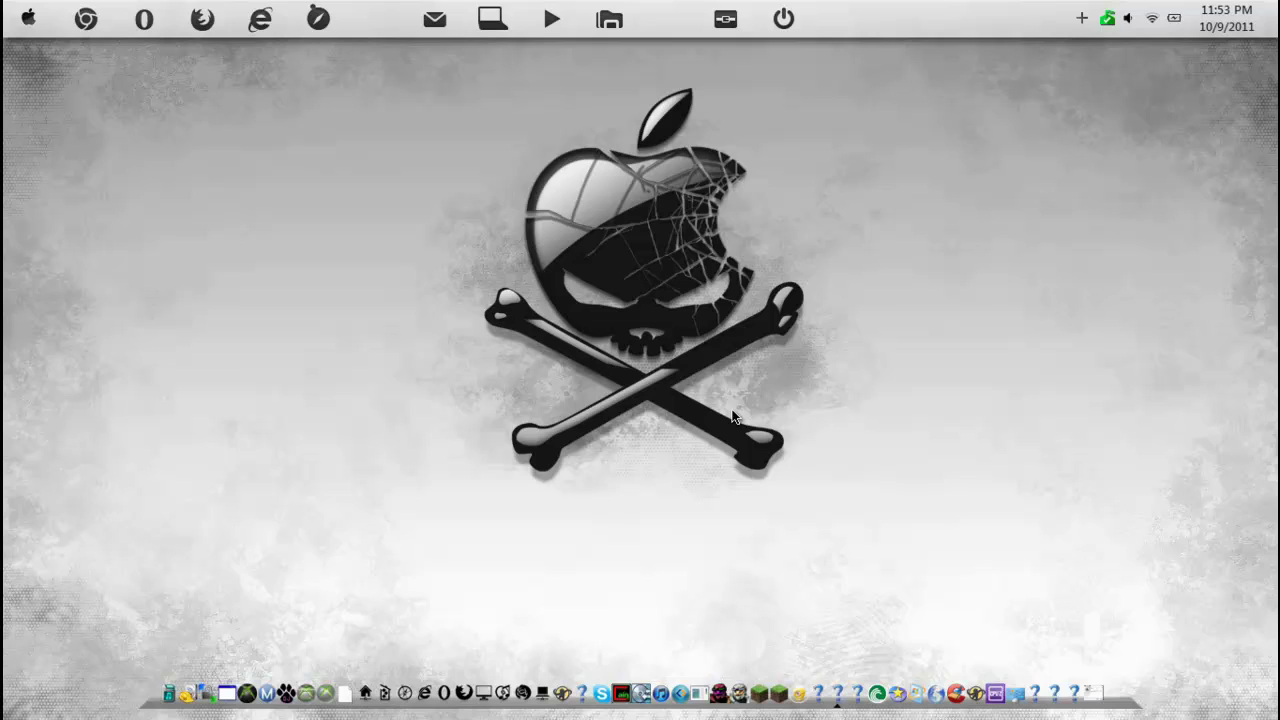
- Search the Start menu for 'restore' and launch 'Restore system files and settings from a restore point'
left_click(28, 20)
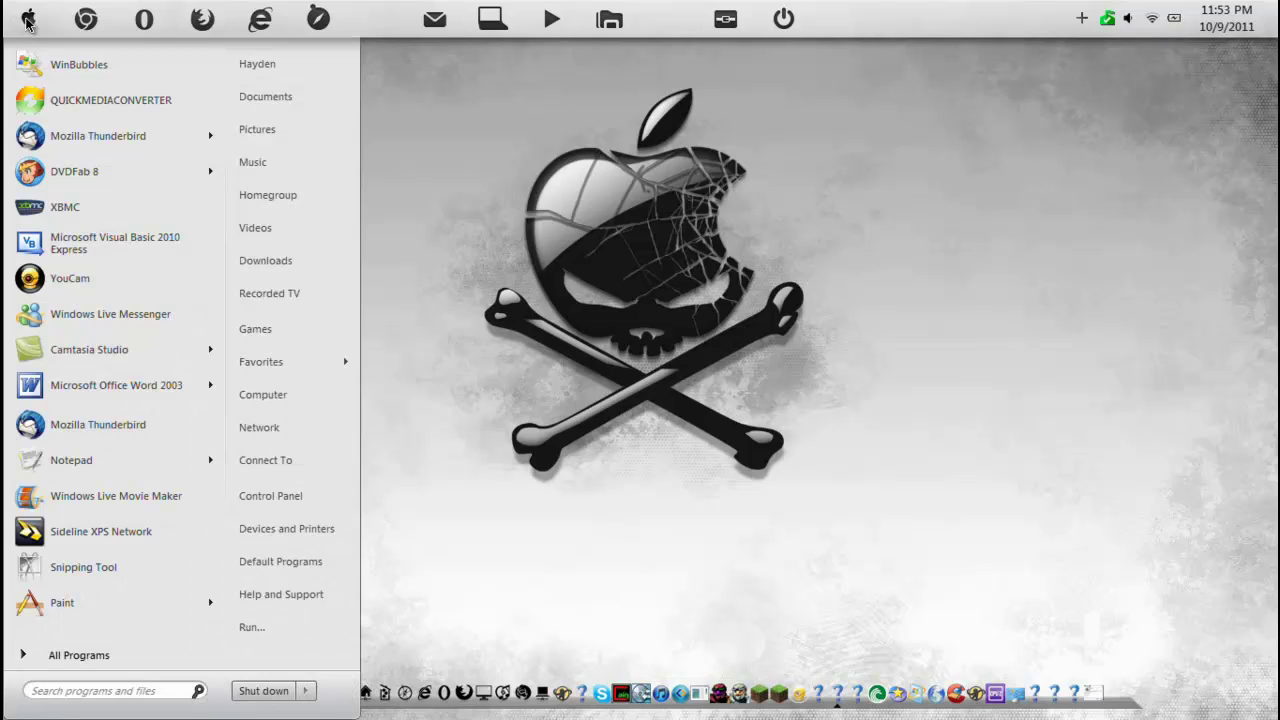
type("resto")
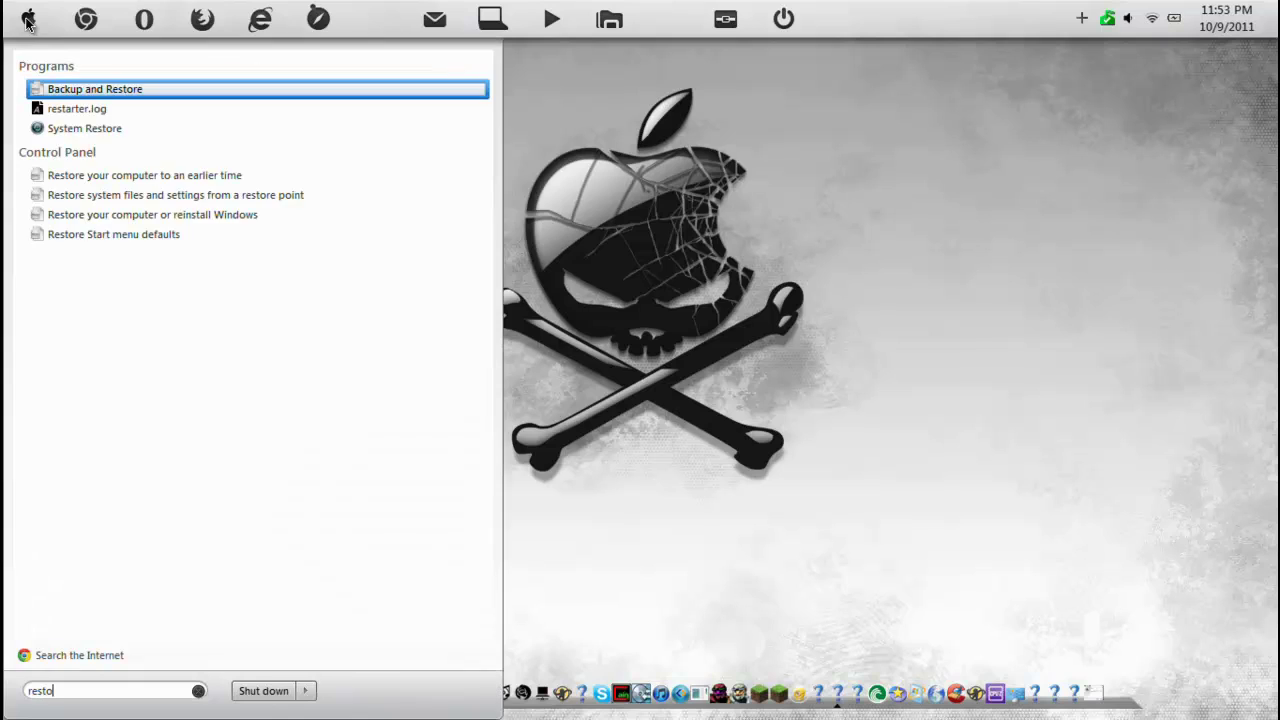
type("re")
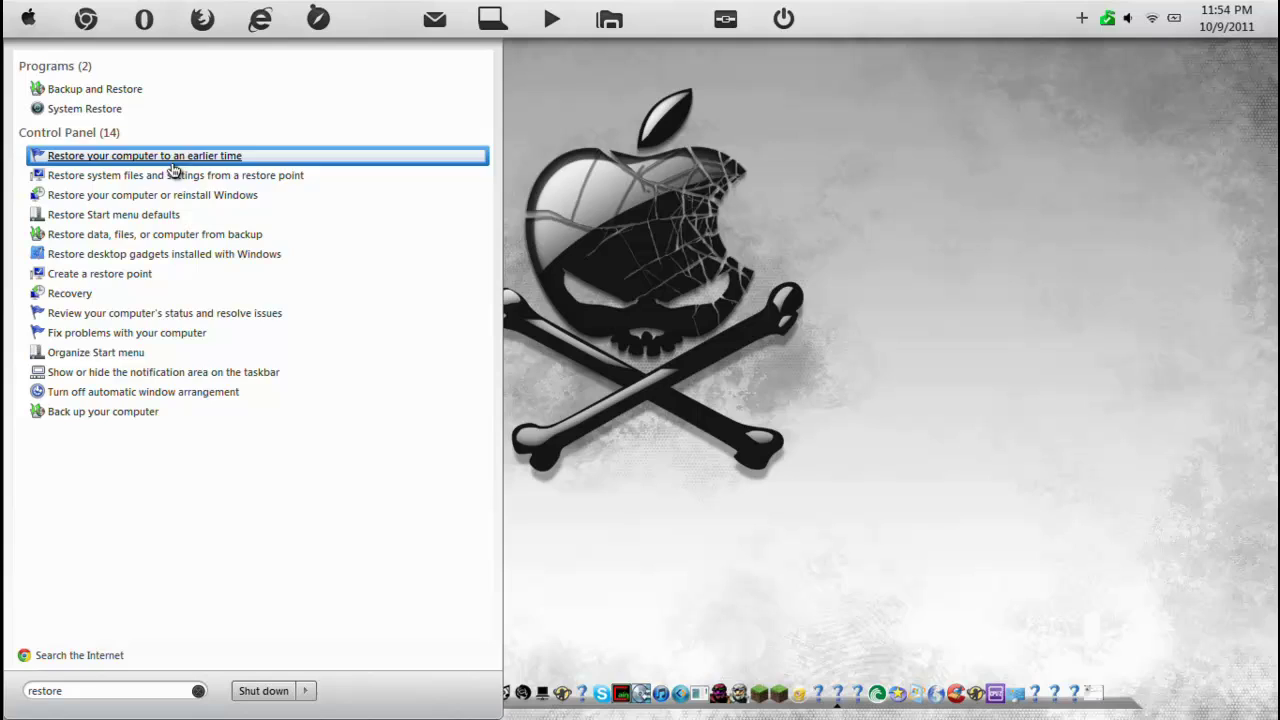
left_click(177, 177)
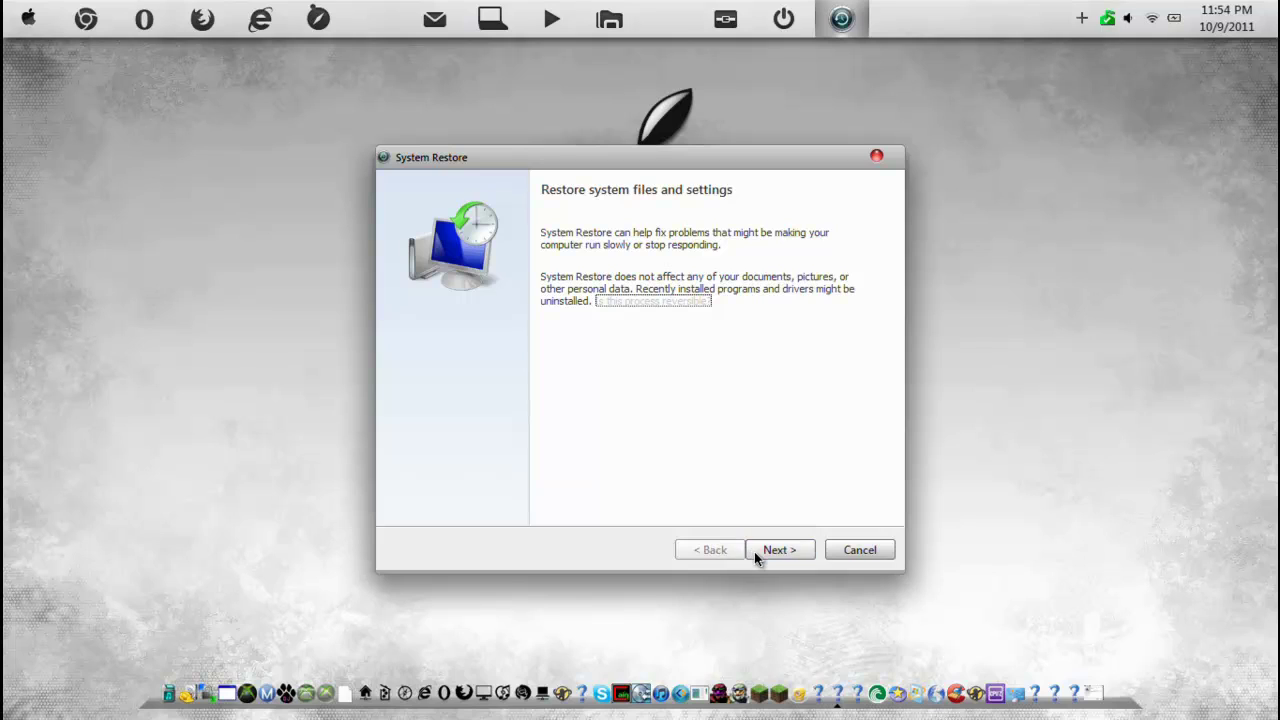
- View the three listed restore points, then exit System Restore without restoring anything
left_click(754, 551)
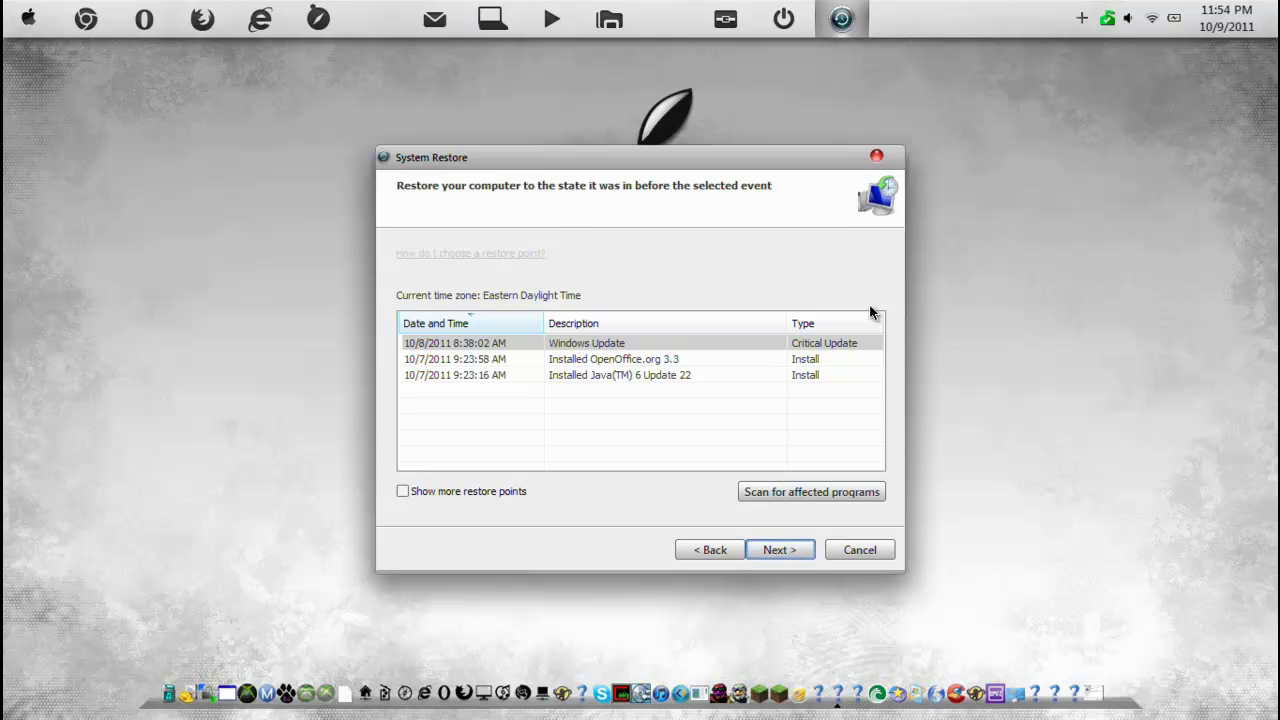
left_click(881, 157)
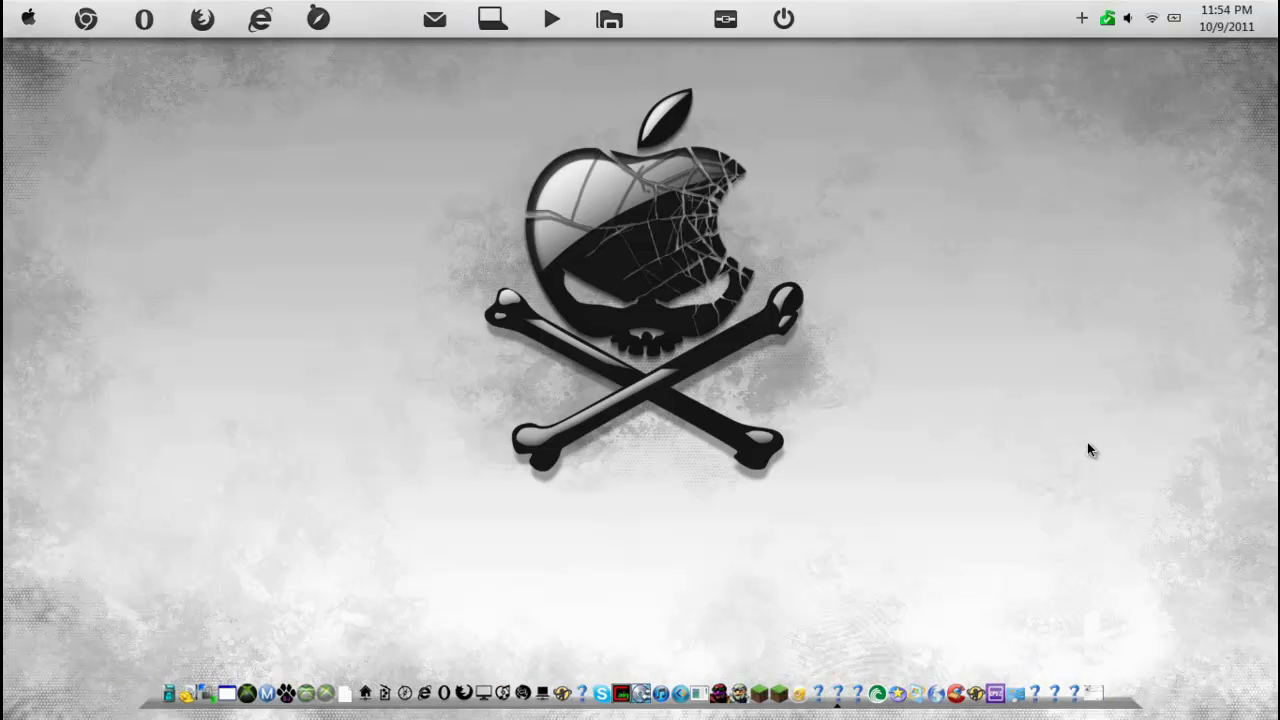
- Accept the System Restore Explorer license and install it to the default Program Files folder
left_click(1088, 695)
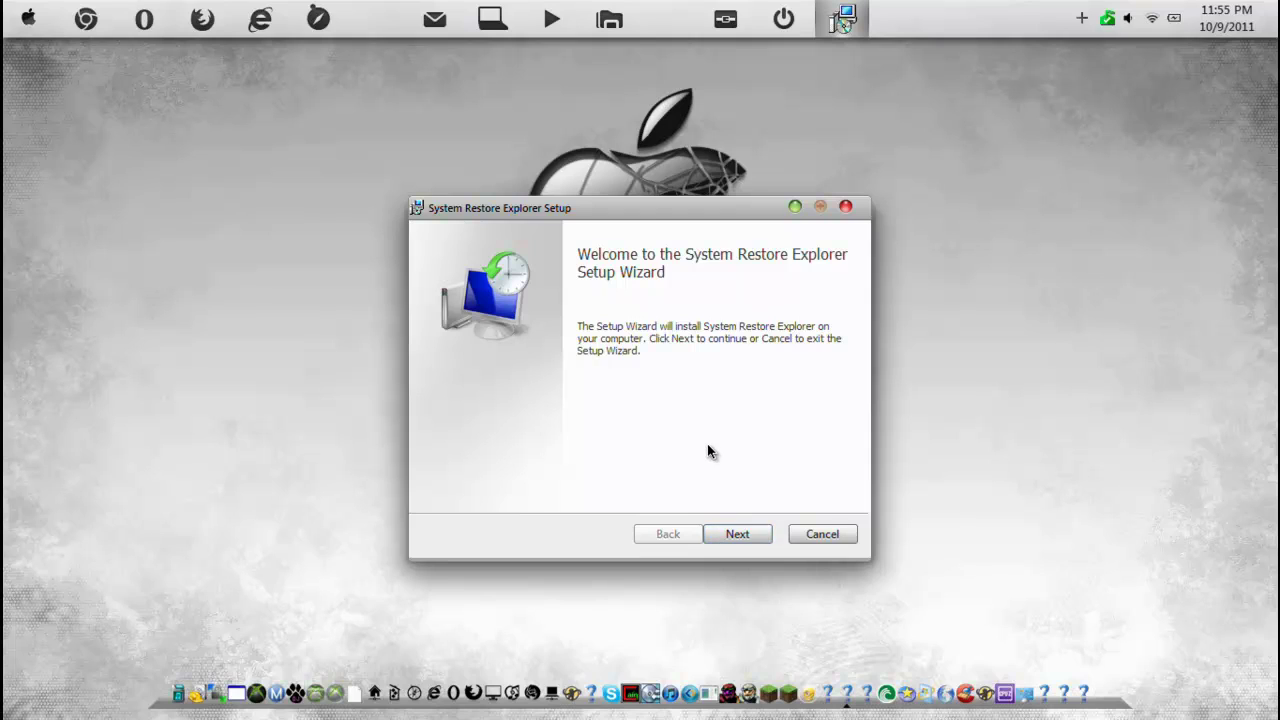
left_click(739, 533)
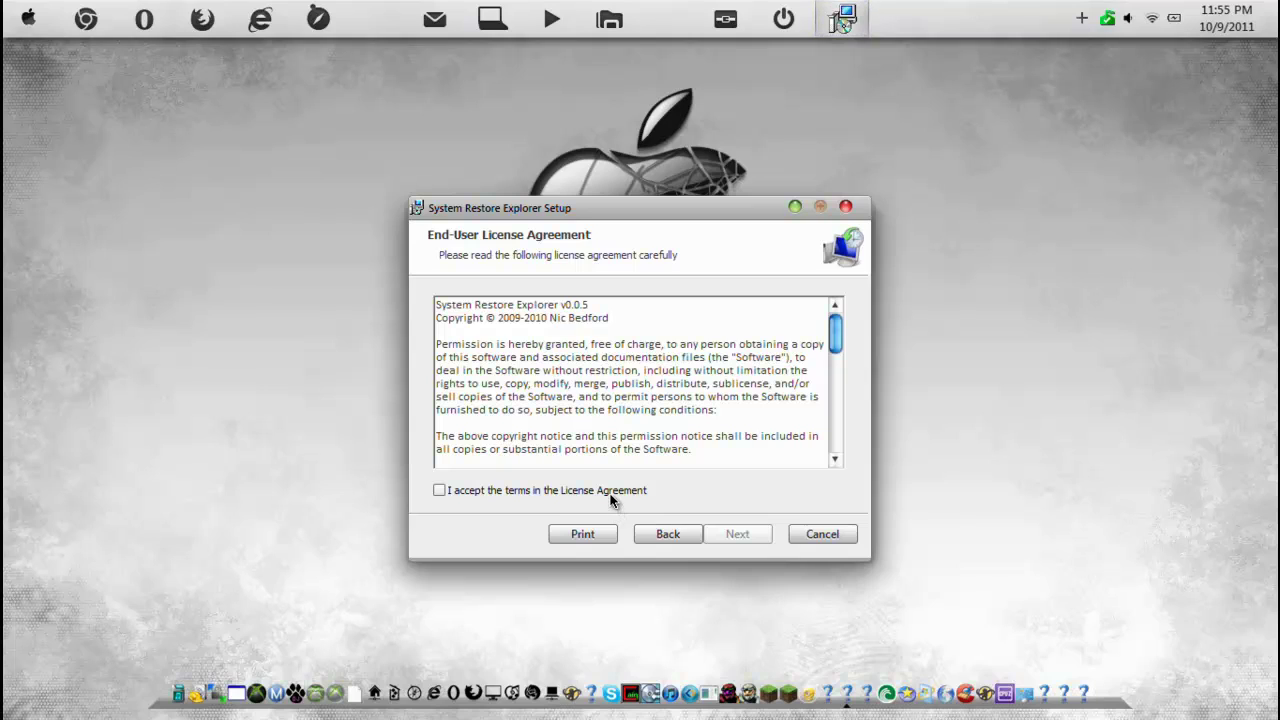
left_click(600, 491)
left_click(730, 531)
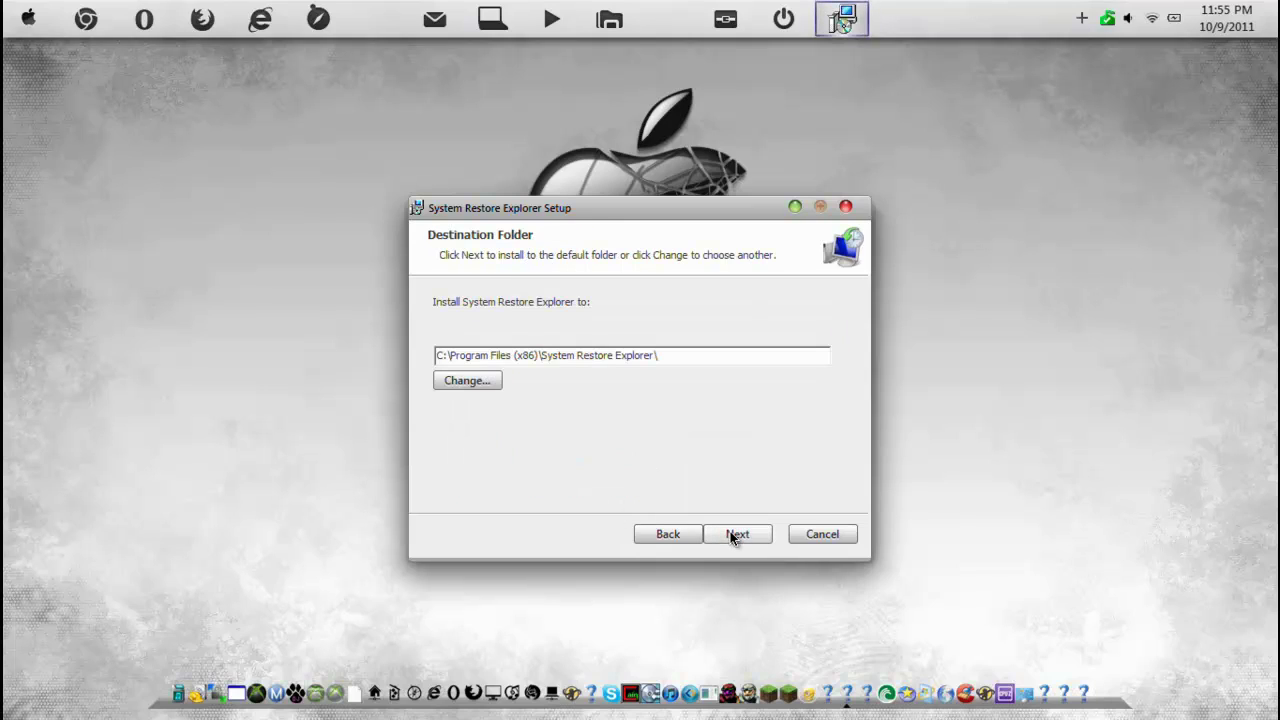
left_click(730, 531)
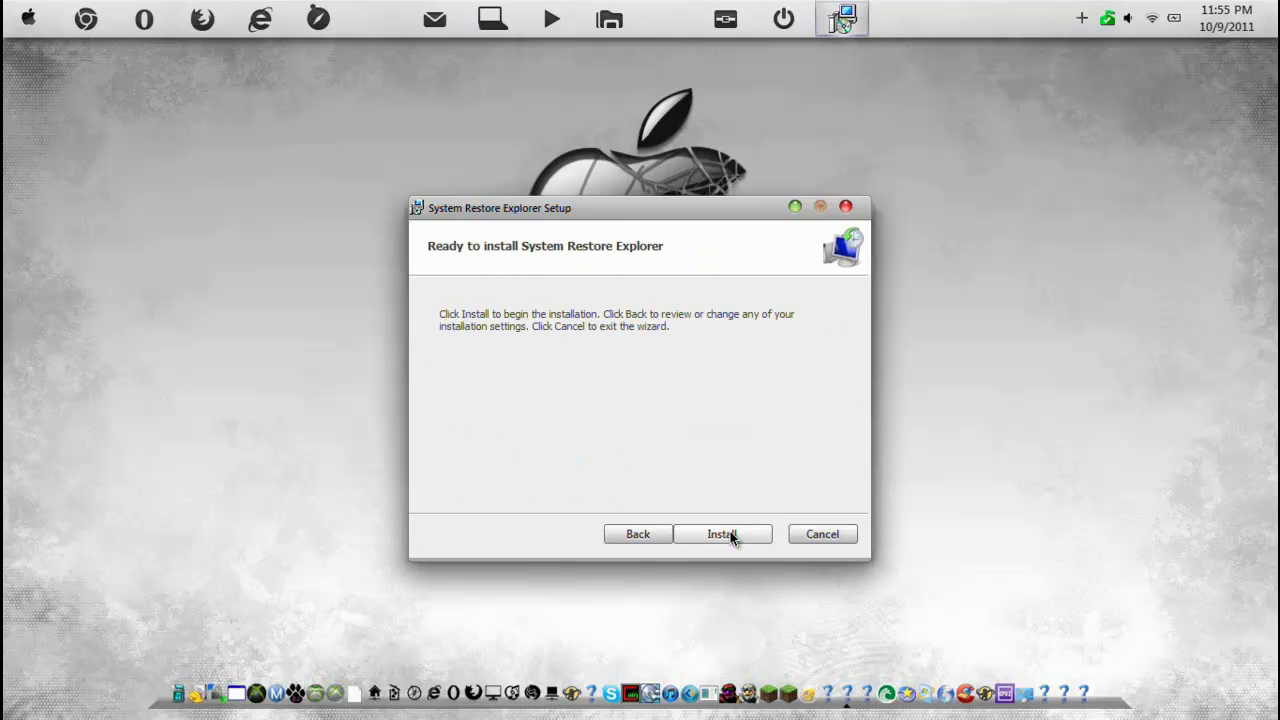
left_click(722, 534)
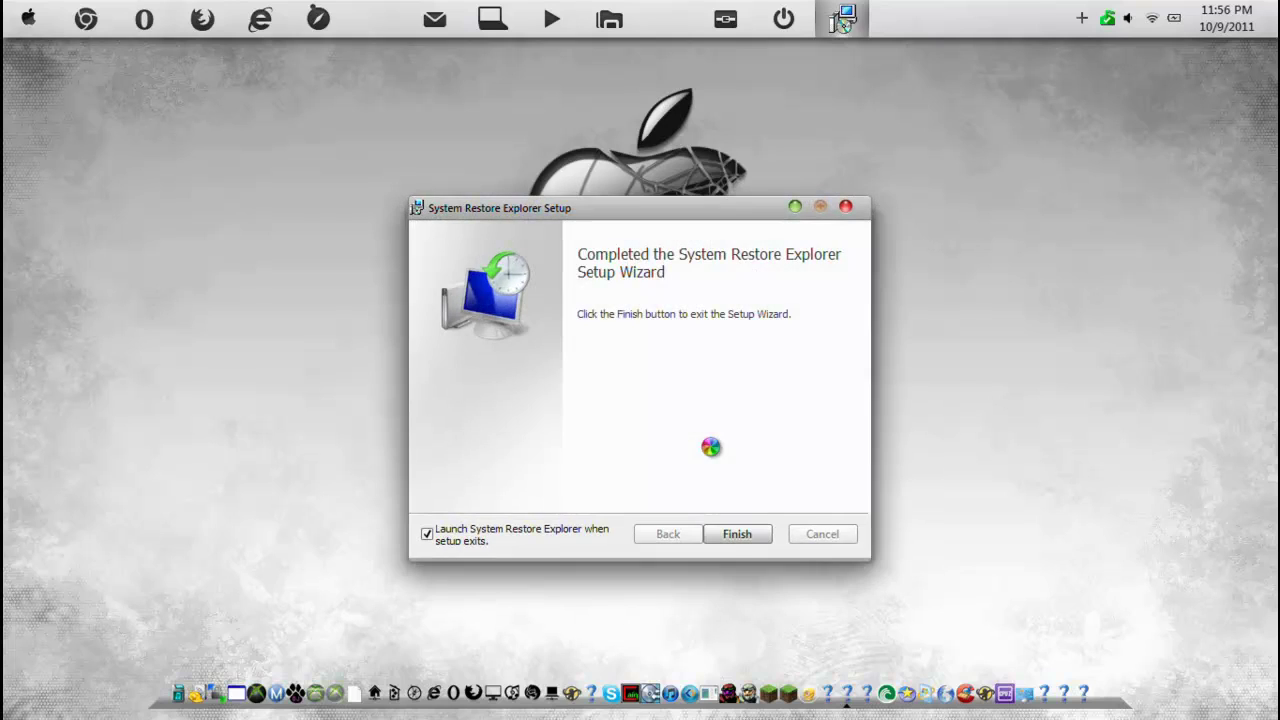
- Launch System Restore Explorer, toggle 'Hide restore points created in the last 5 days', and select the 10/4/2011 point
left_click(727, 536)
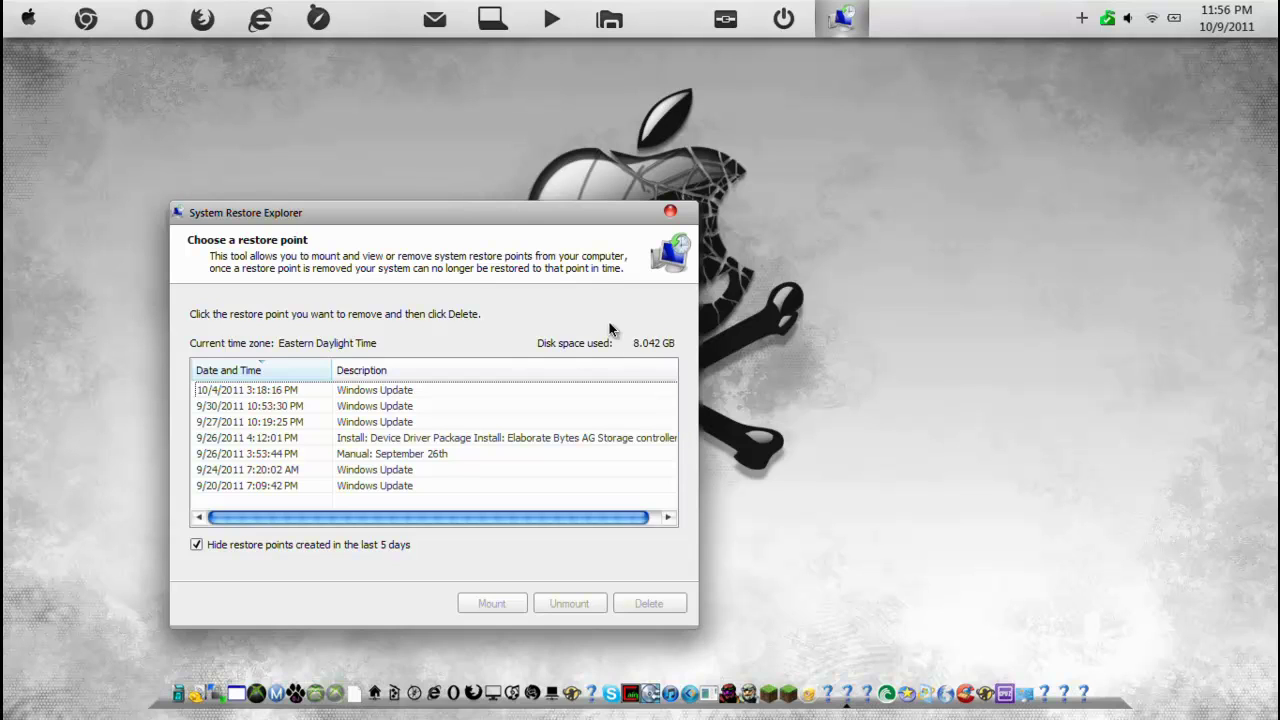
left_click_drag(468, 207, 557, 165)
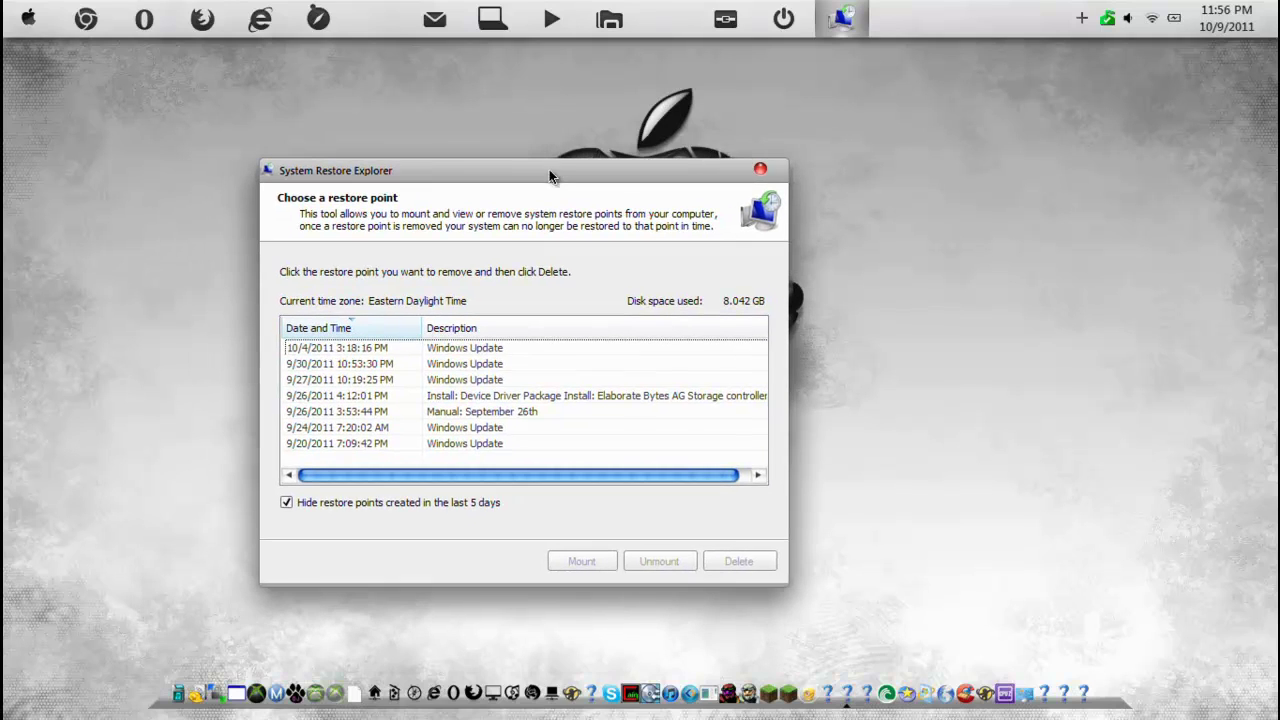
left_click(466, 498)
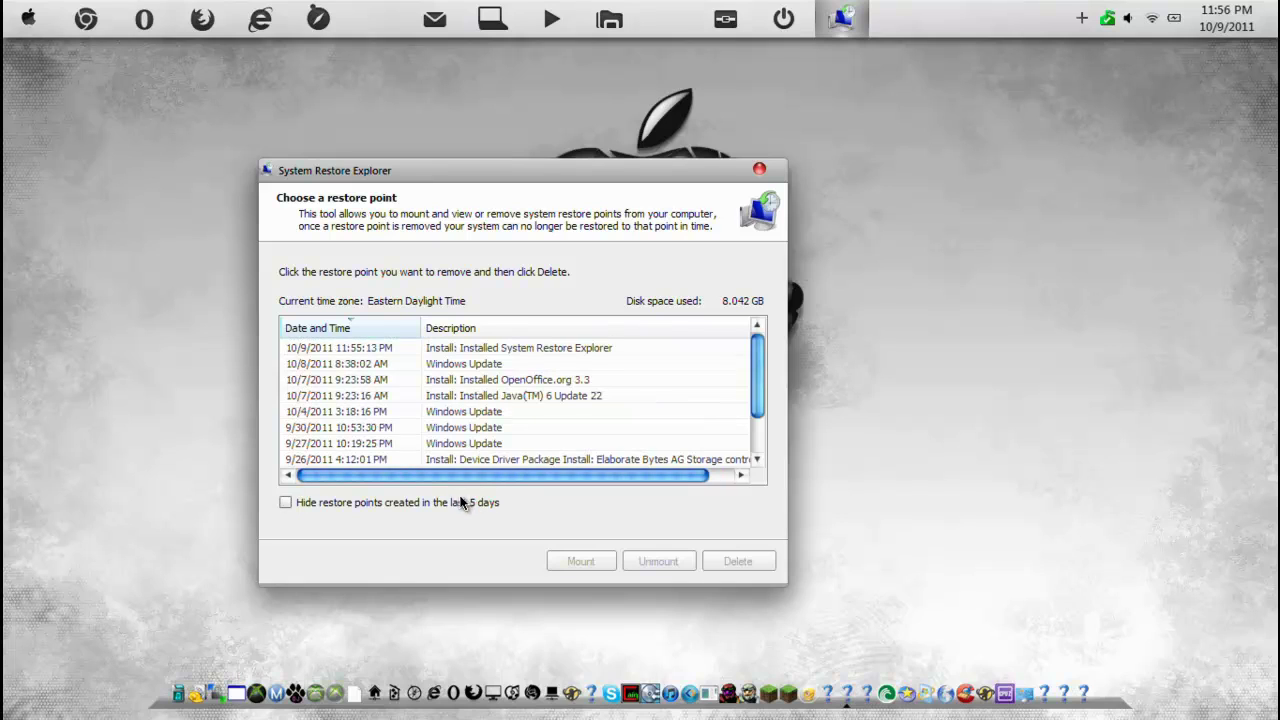
left_click(463, 498)
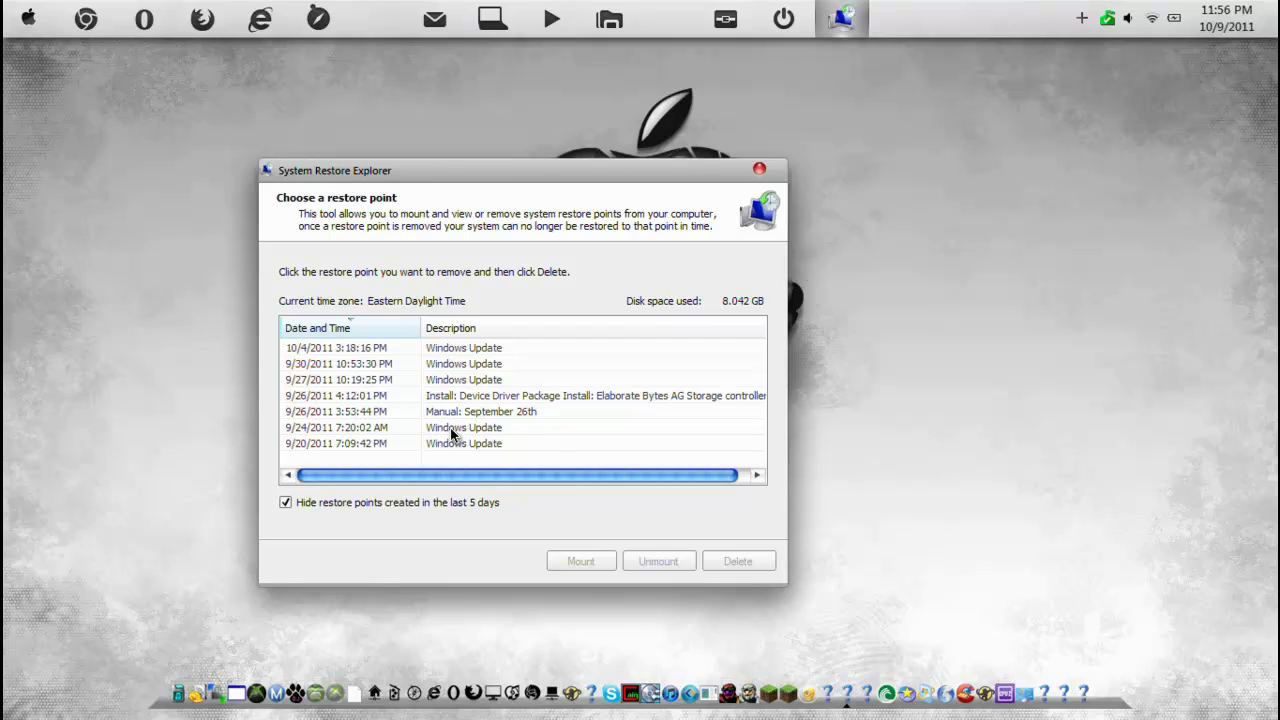
left_click(383, 348)
left_click(356, 350)
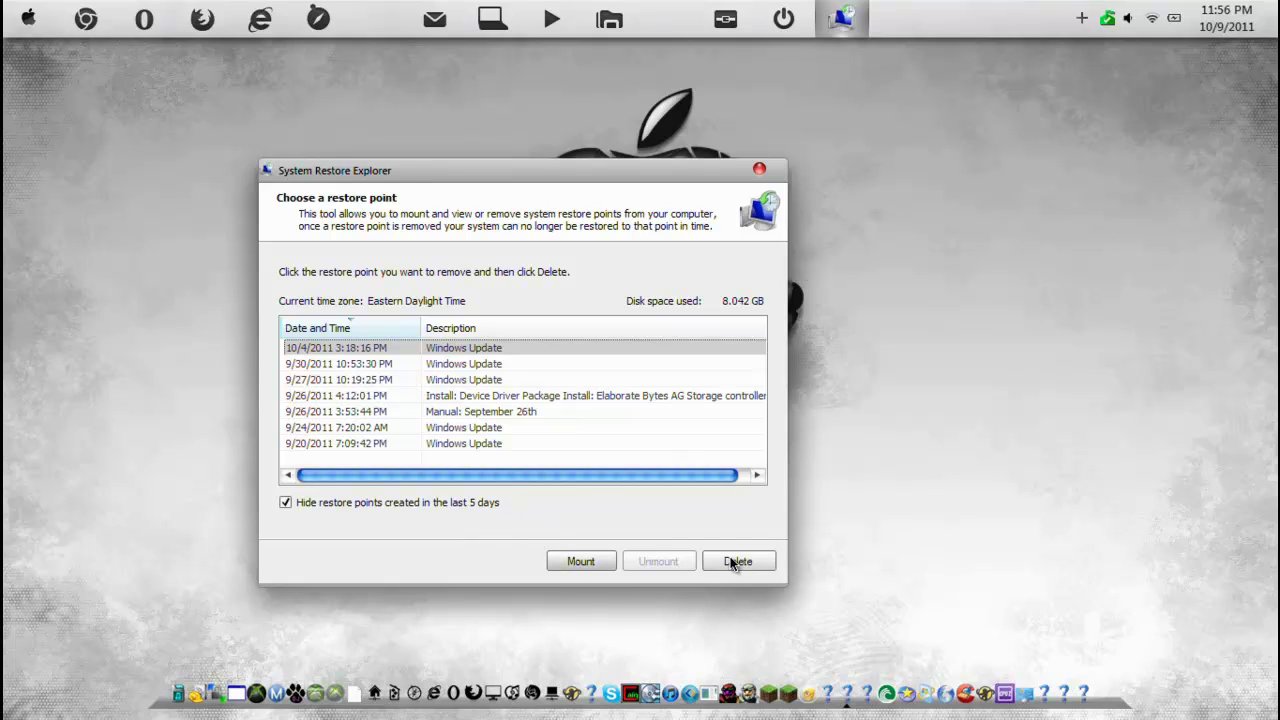
- Mount the 10/4/2011 restore point and open its HarddiskVolumeShadowCopy7 snapshot on drive C:
left_click(581, 566)
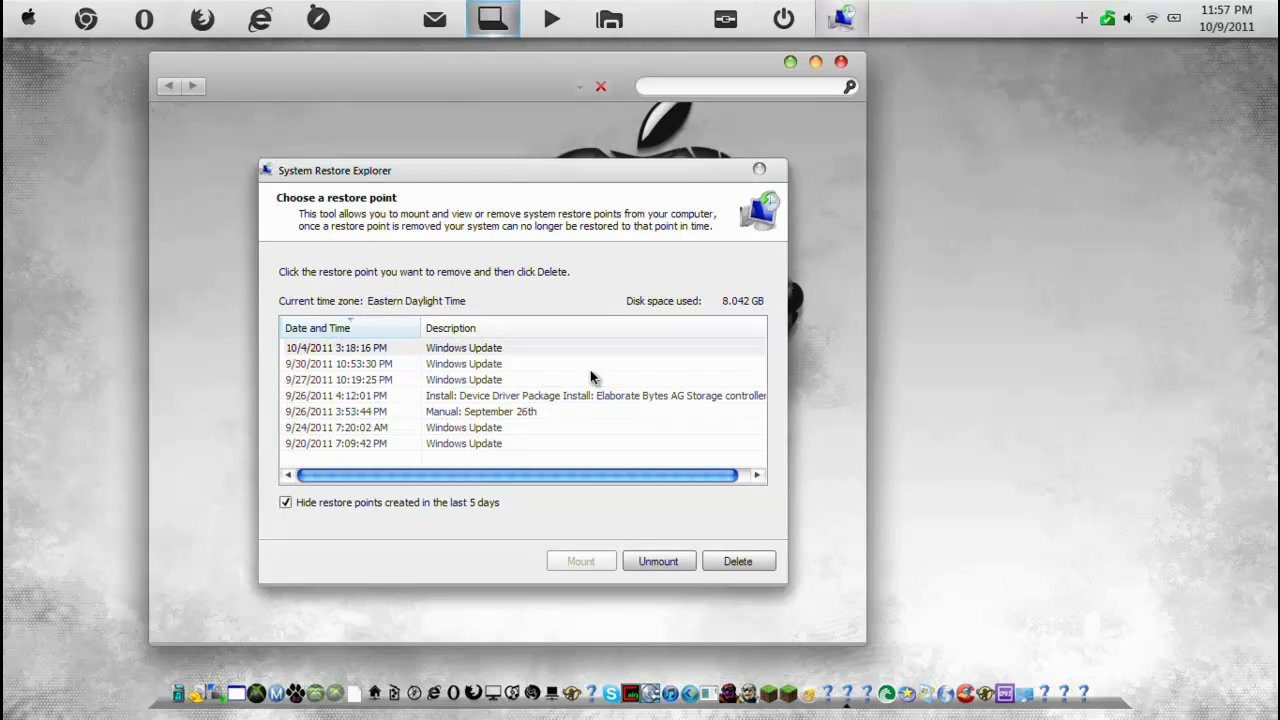
left_click(508, 95)
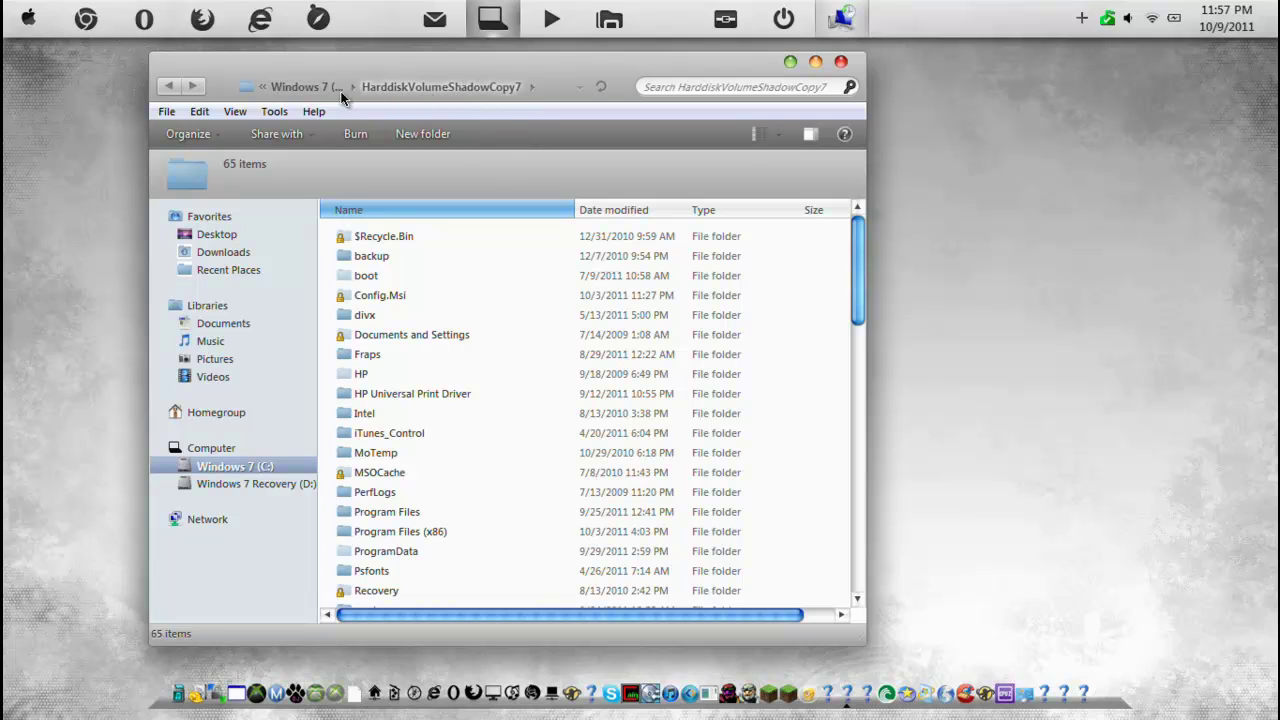
left_click(308, 87)
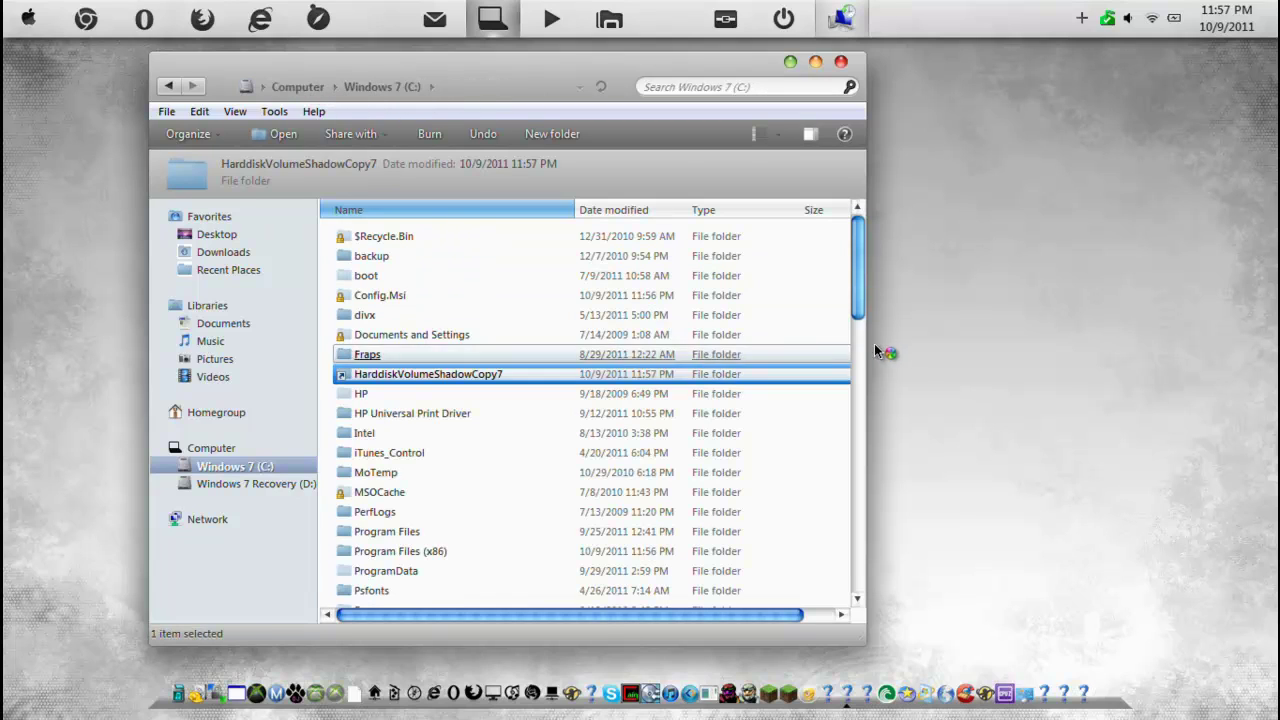
double_click(578, 377)
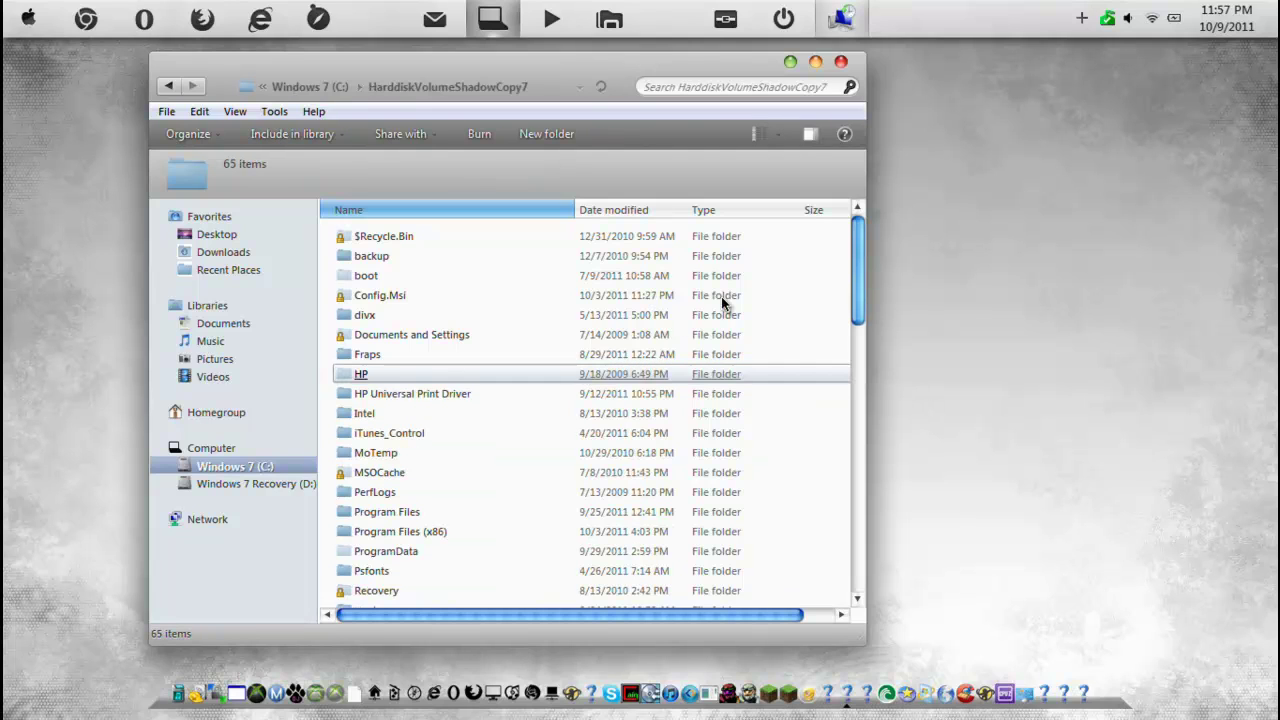
left_click_drag(862, 257, 851, 347)
scroll(851, 347, "up", 4)
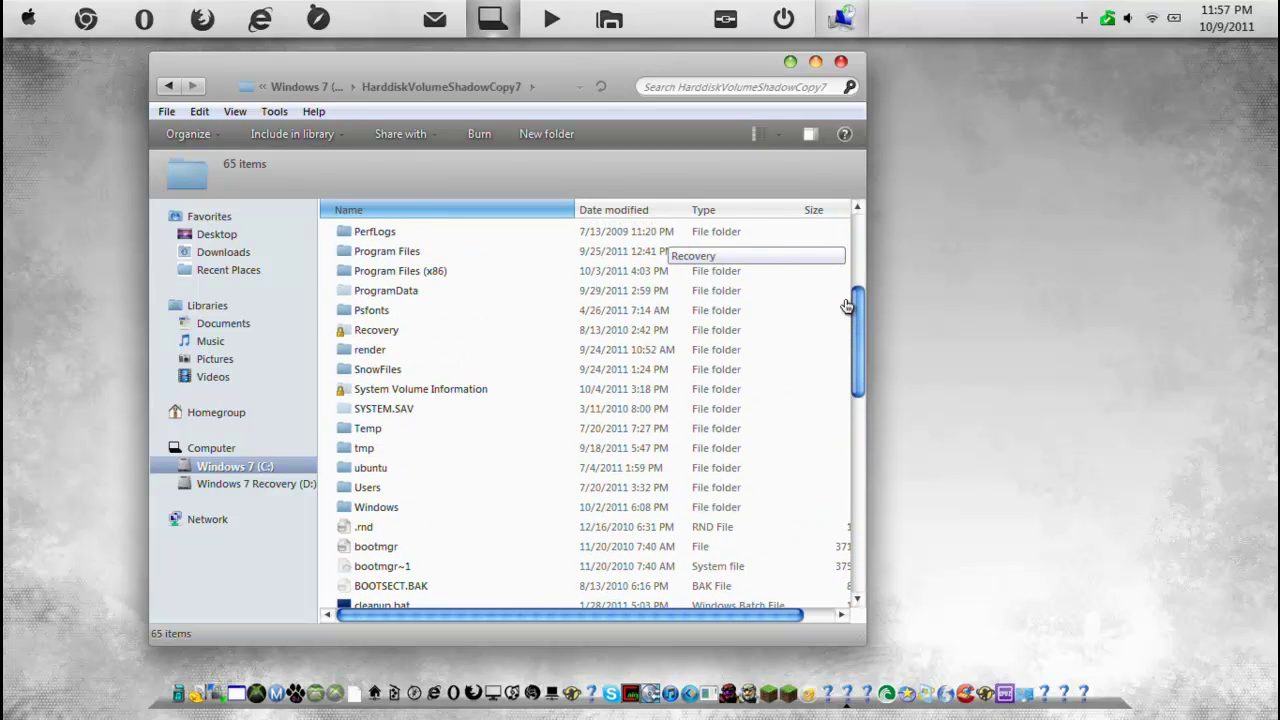
- Inspect Safari, QS, Research In Motion and RocketDock in the snapshot's Program Files (x86), then close
left_click(759, 349)
double_click(759, 349)
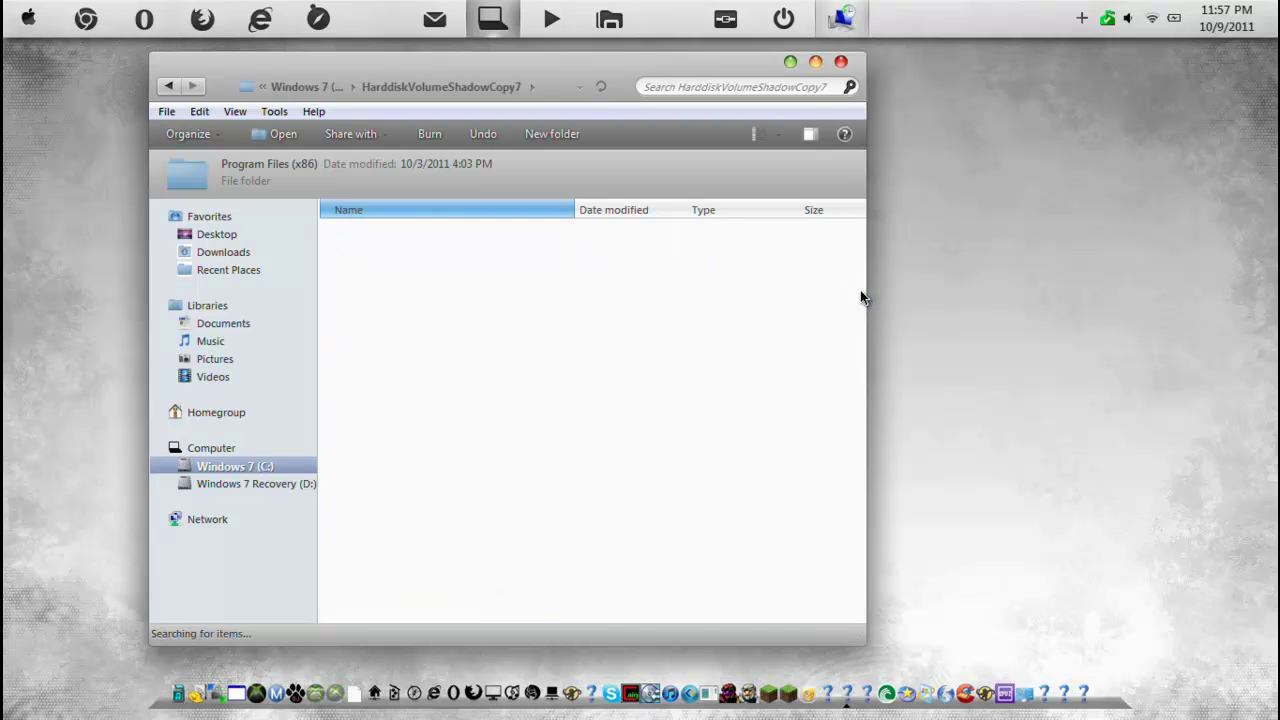
left_click_drag(855, 267, 817, 495)
left_click(817, 495)
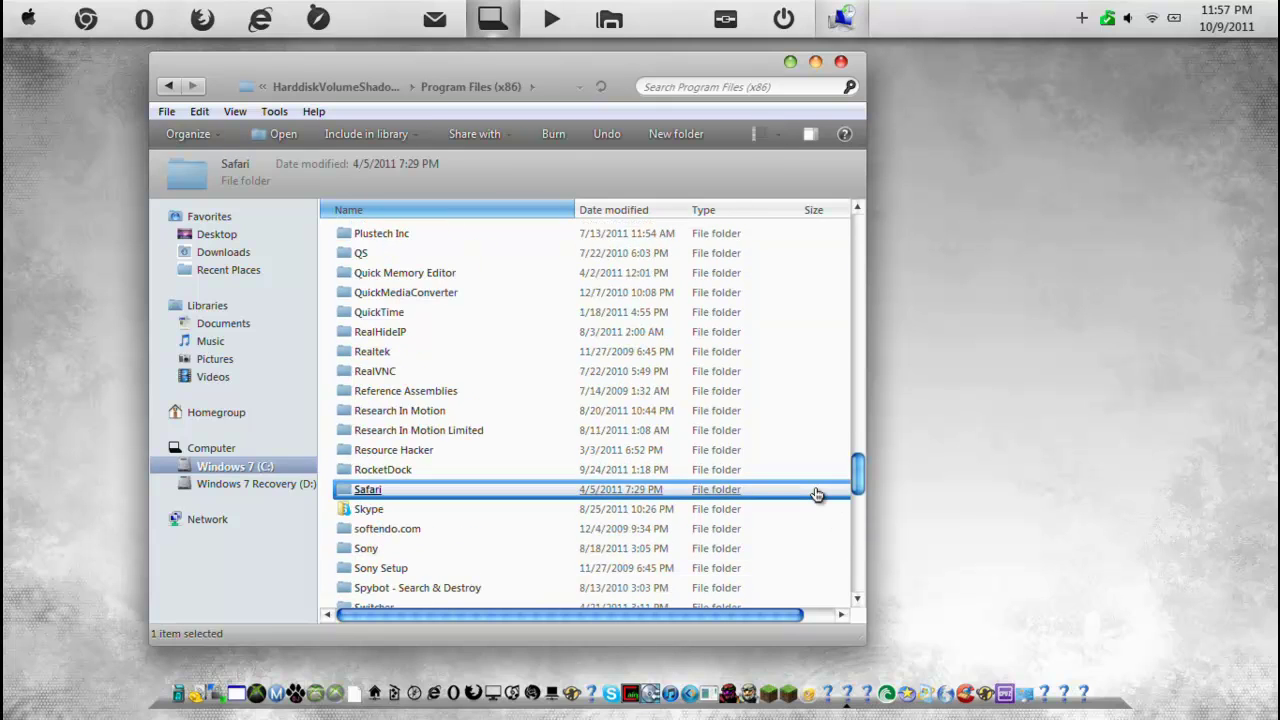
left_click(682, 254)
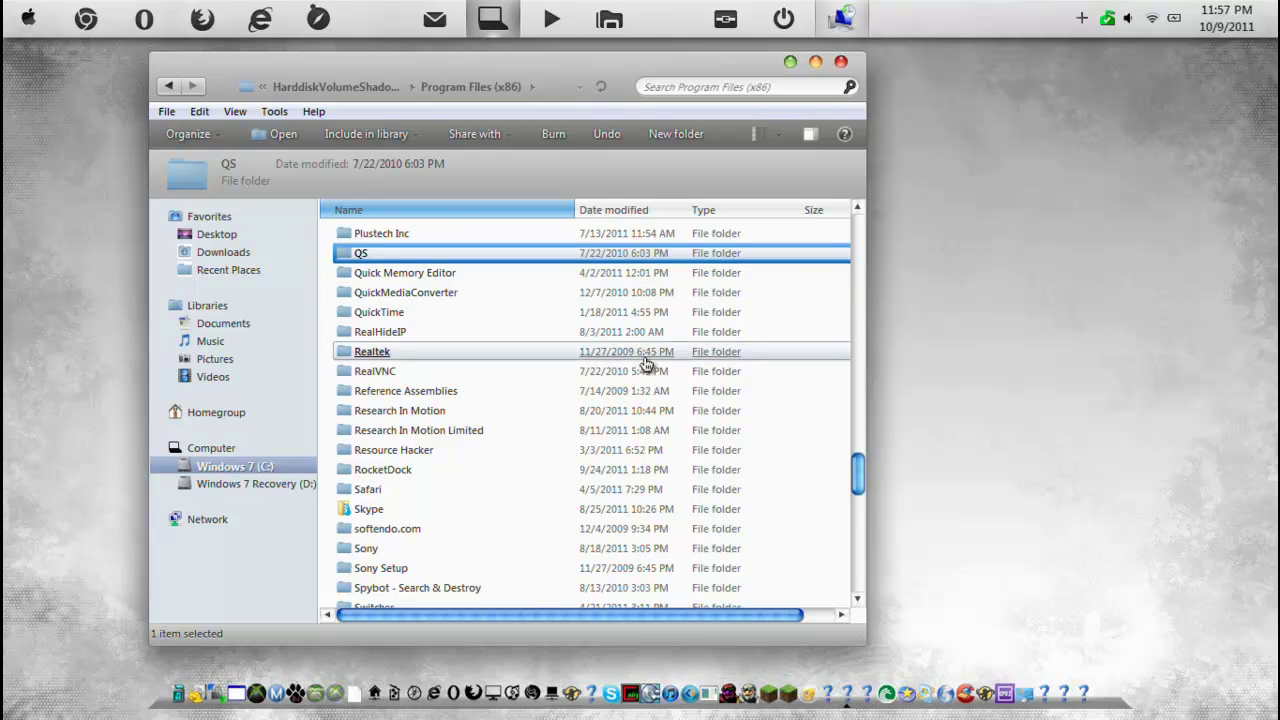
left_click(657, 410)
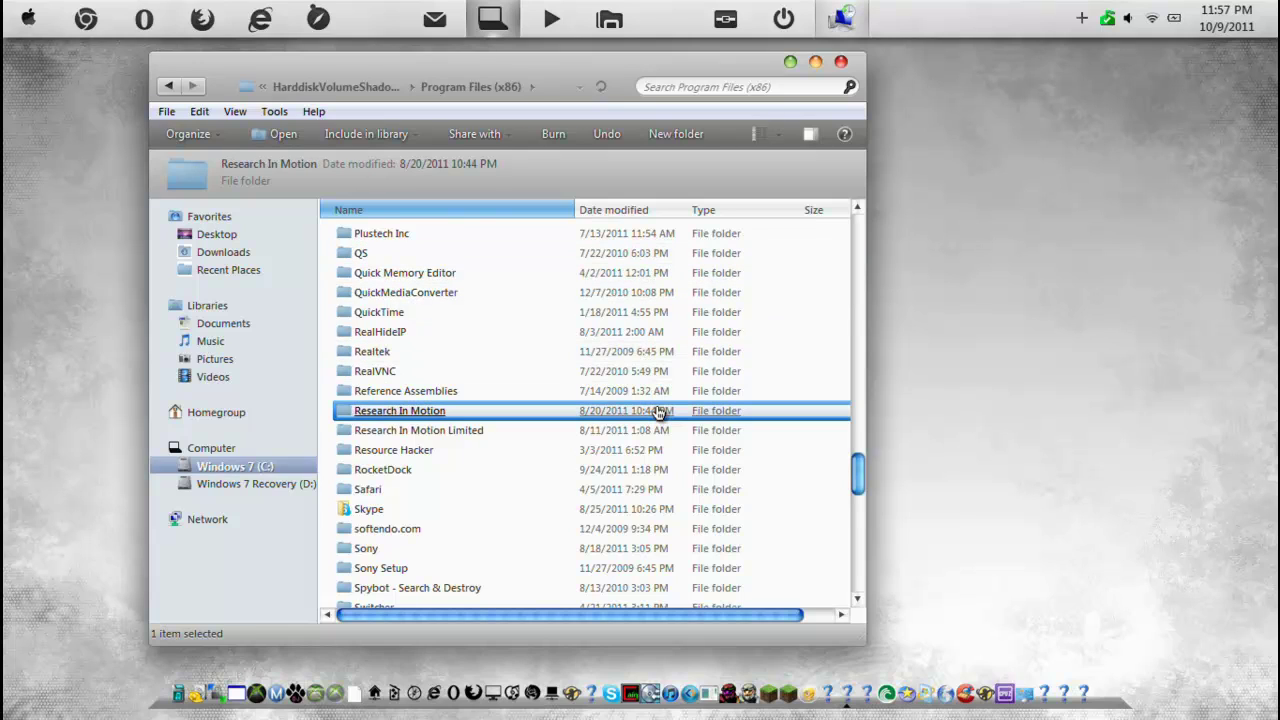
left_click(674, 469)
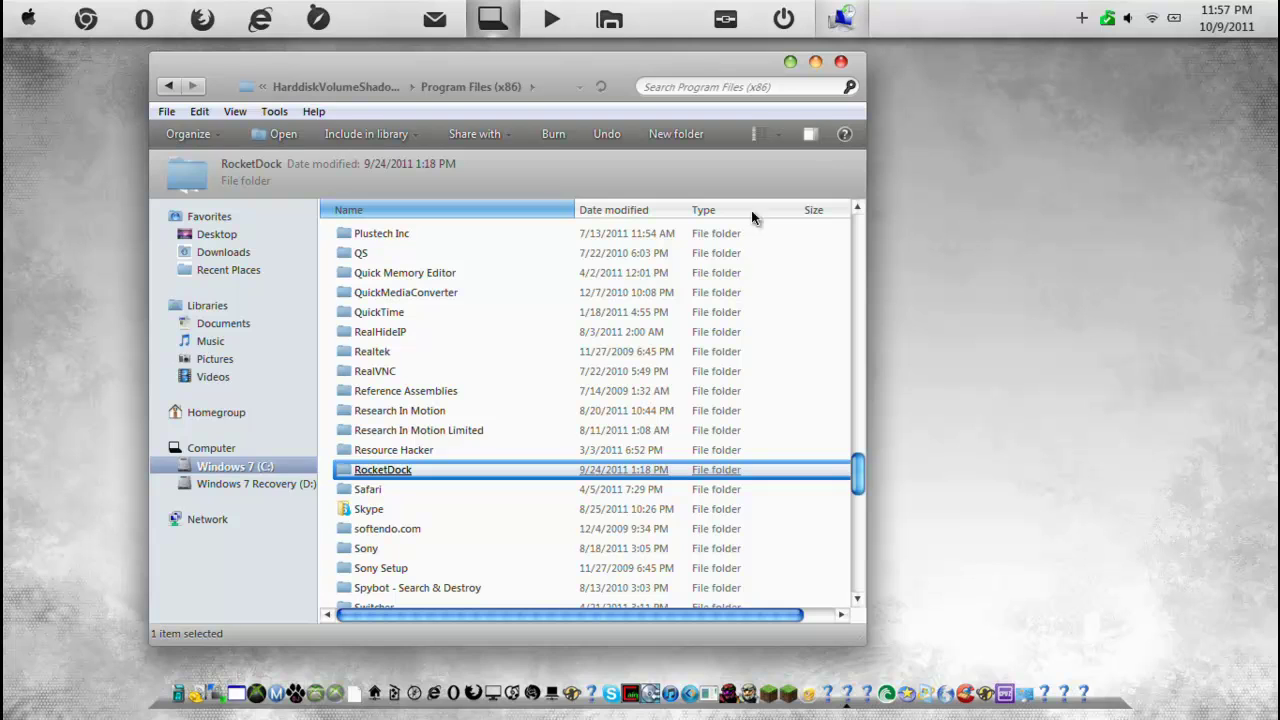
left_click(841, 62)
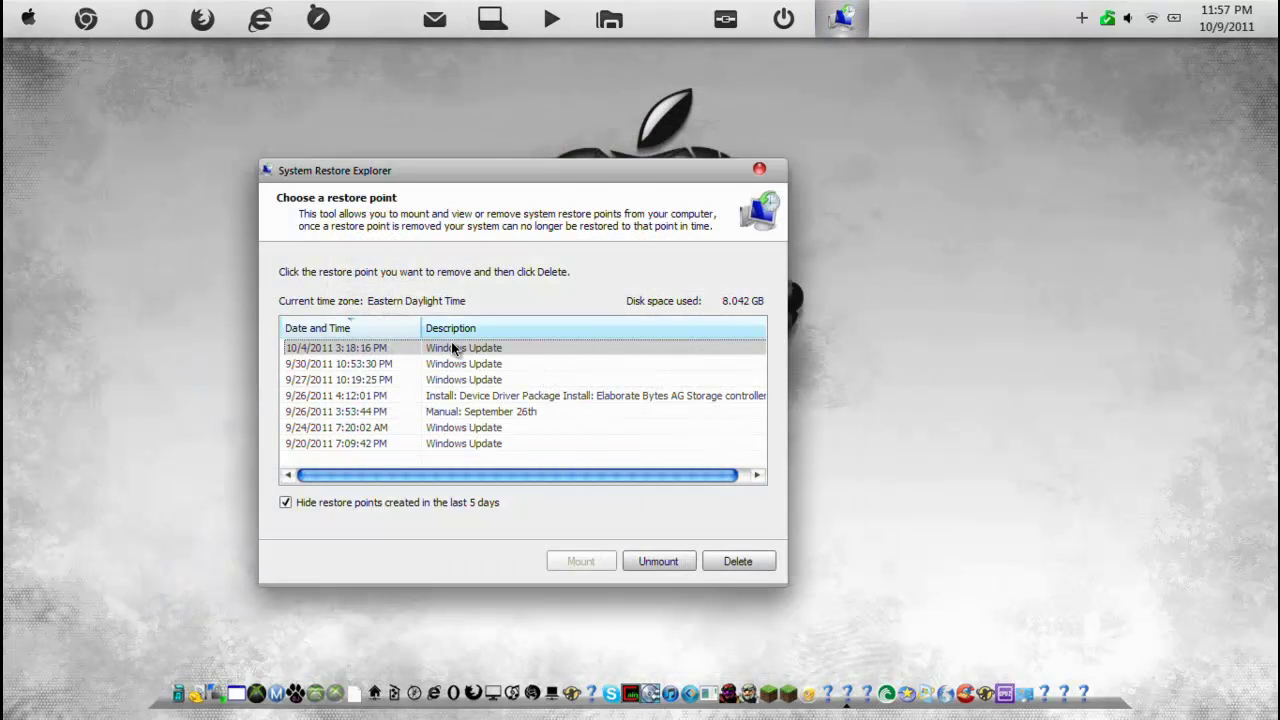
- Unmount the 10/4/2011 restore point and reselect its row in the list
left_click(658, 563)
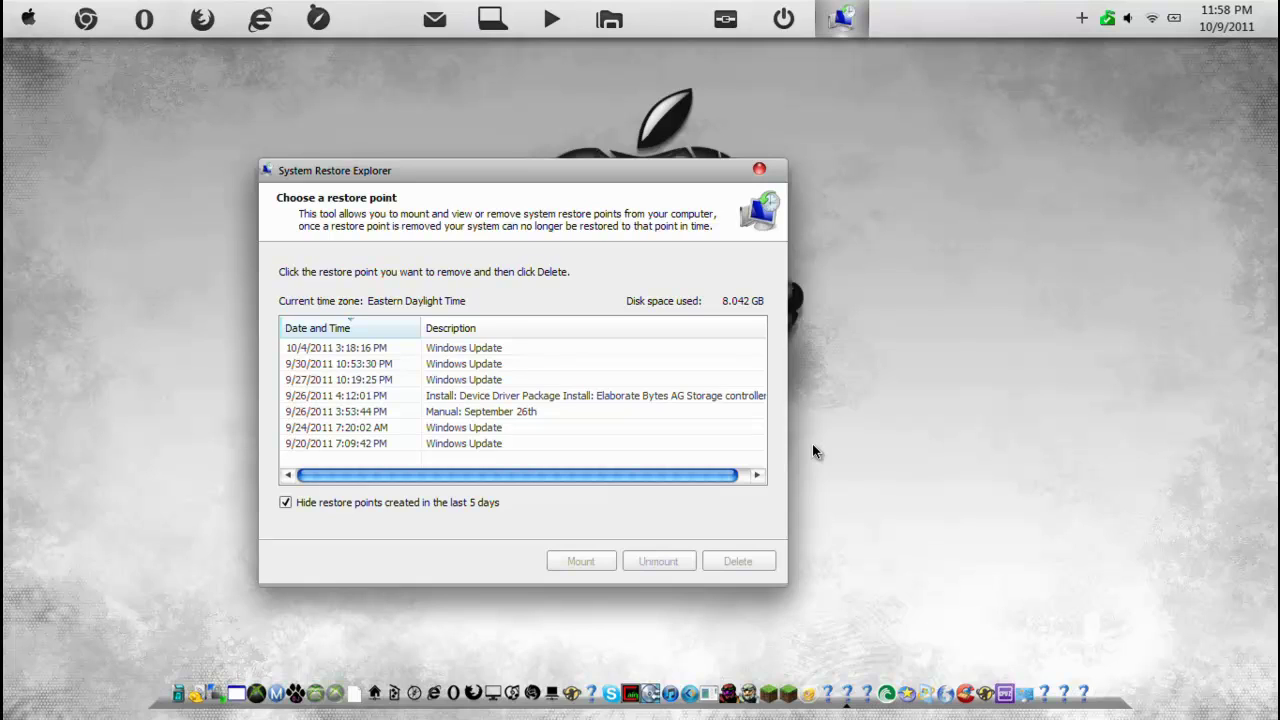
left_click(449, 348)
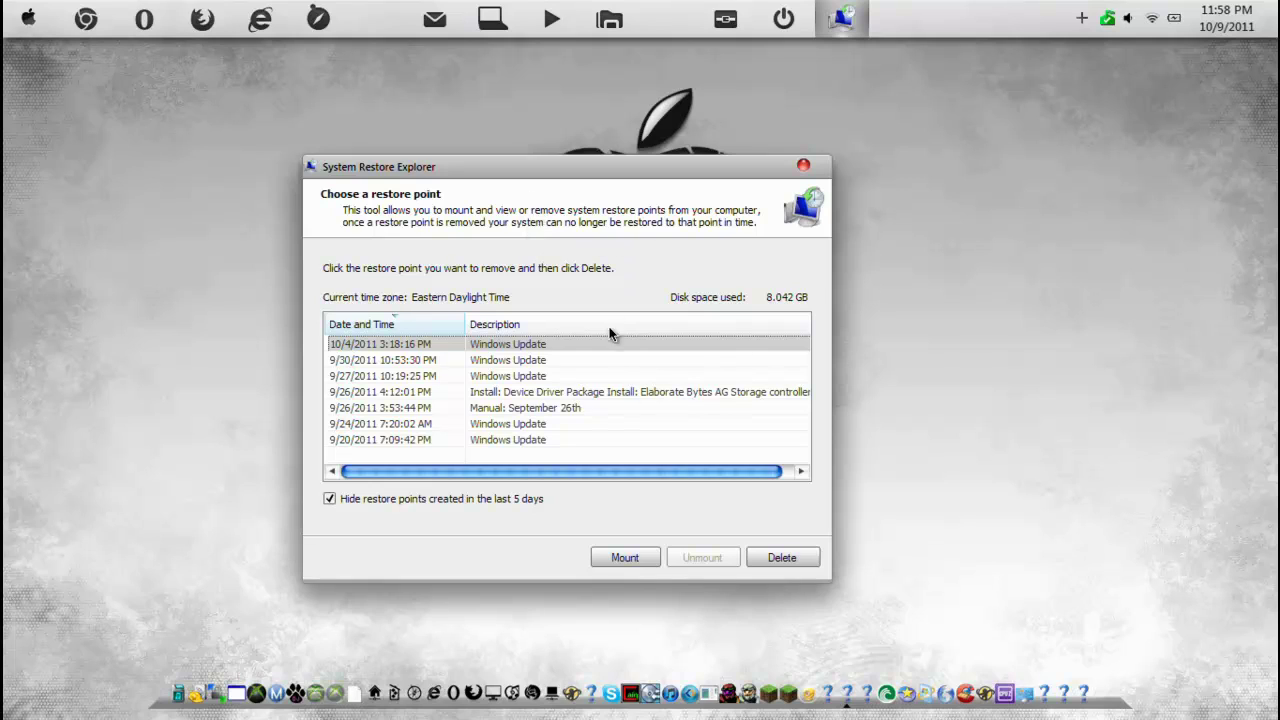
- Delete the 9/20/2011 7:09:42 PM Windows Update restore point, confirming with Yes
left_click(445, 440)
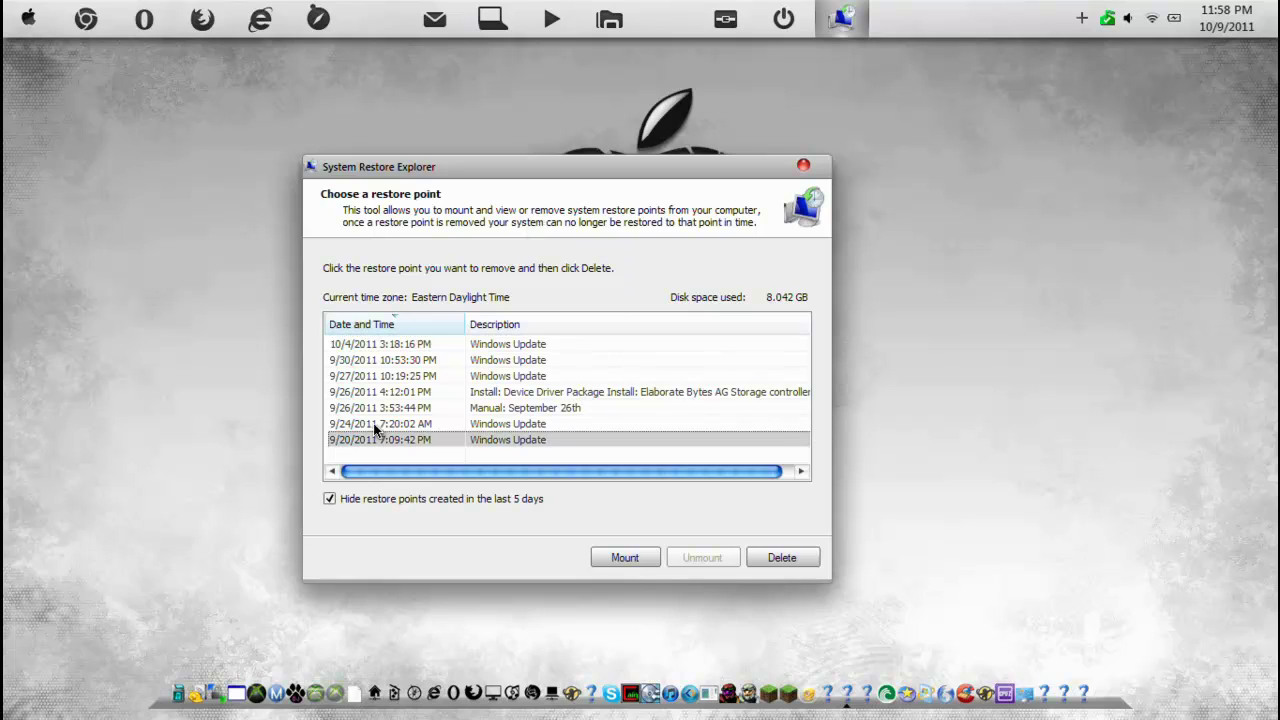
left_click(782, 557)
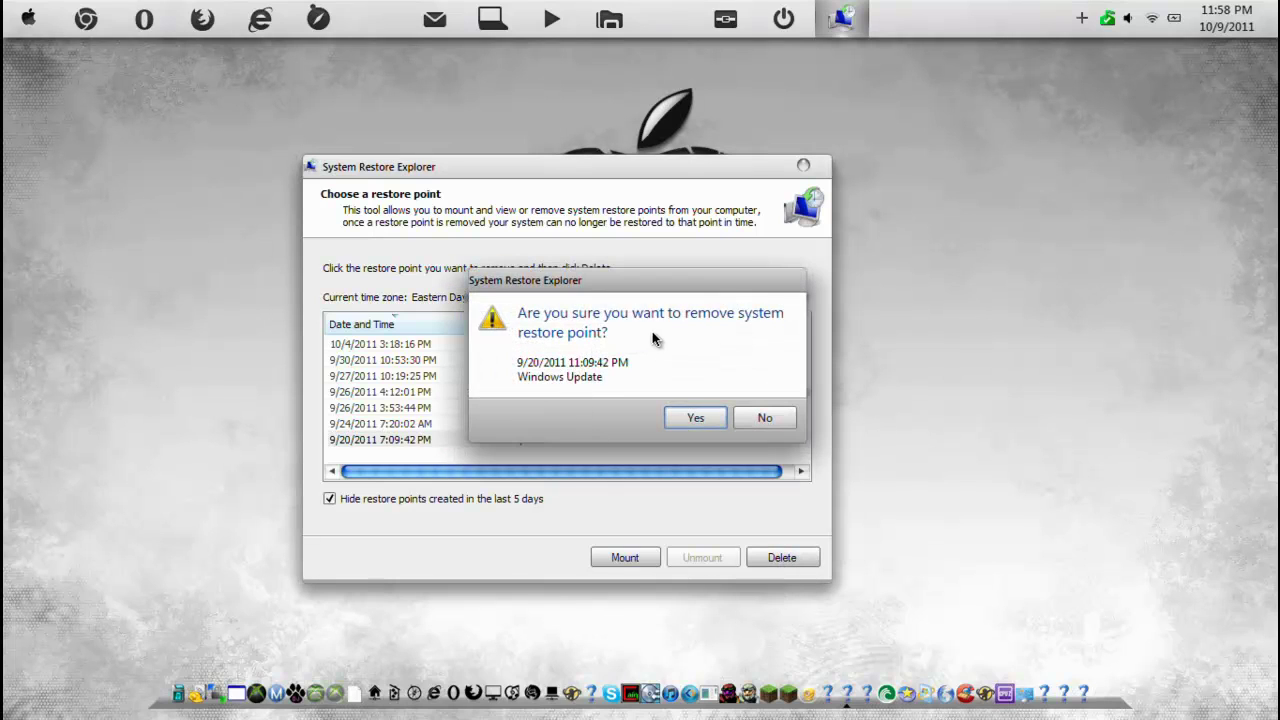
left_click(708, 418)
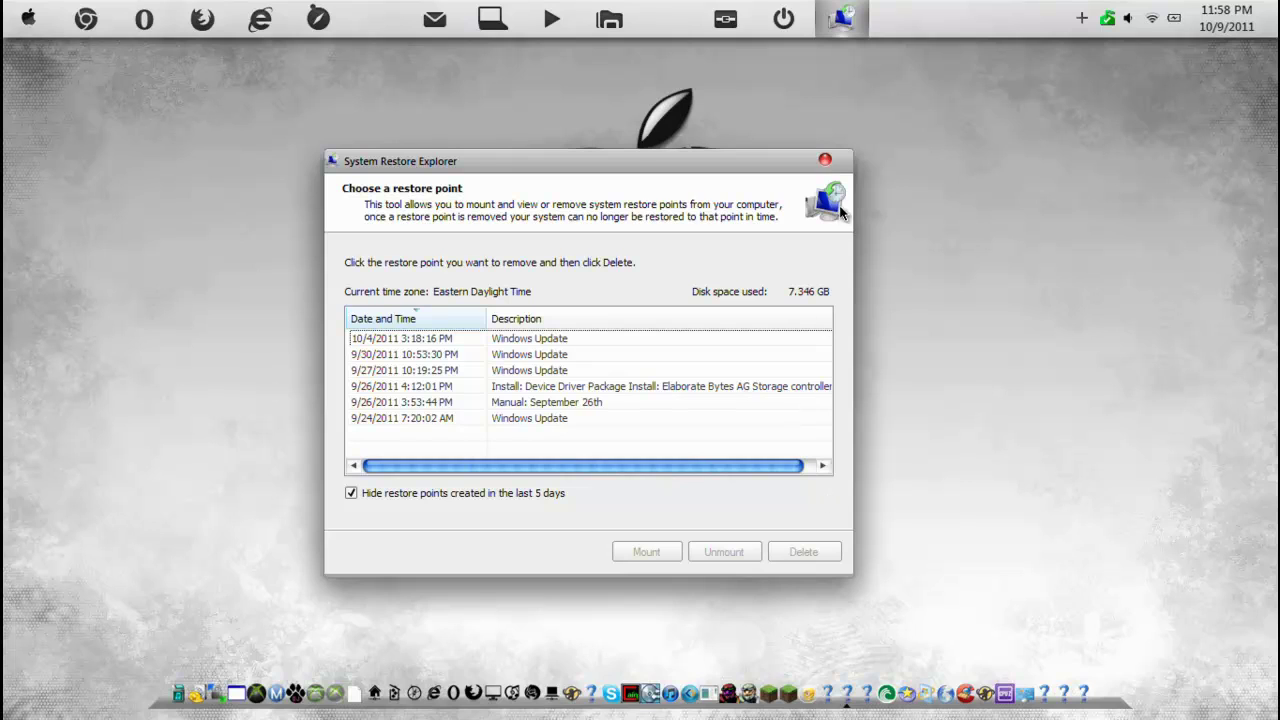
left_click(826, 161)
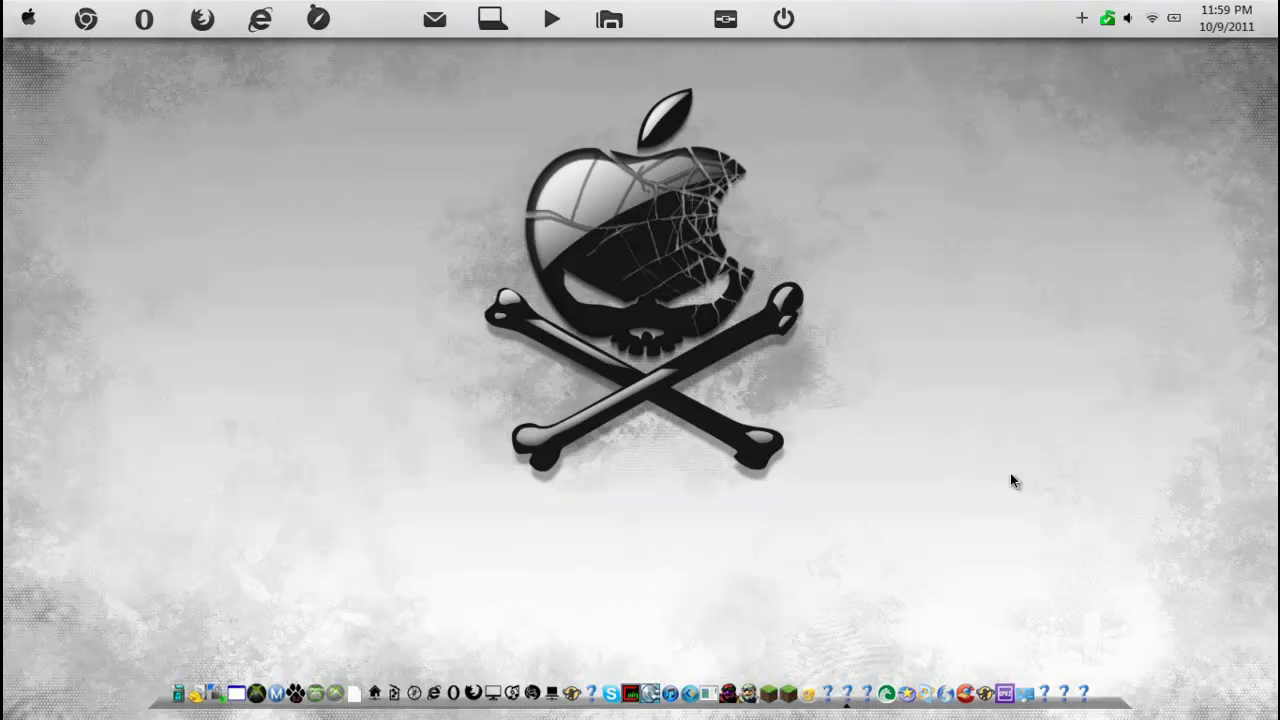